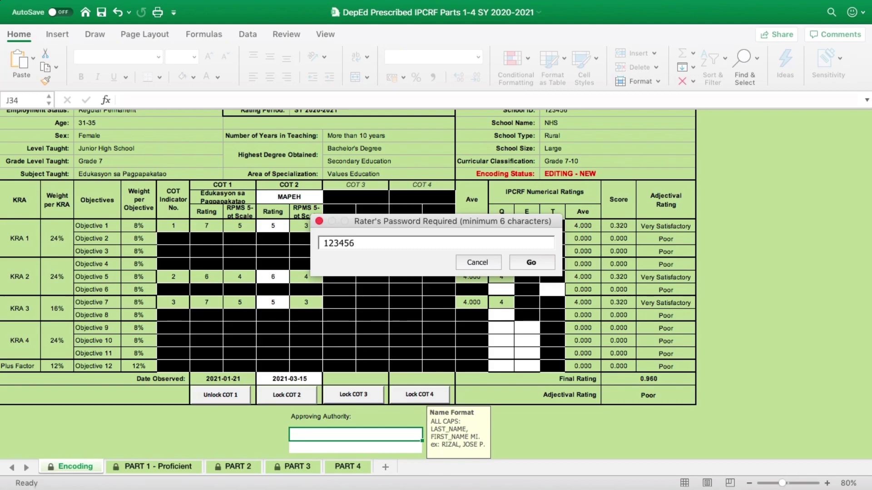
Lock COT 2 with the rater's password, then select Objective 2's Q rating cell.
{"action": "left_click", "coordinate": [530, 264]}
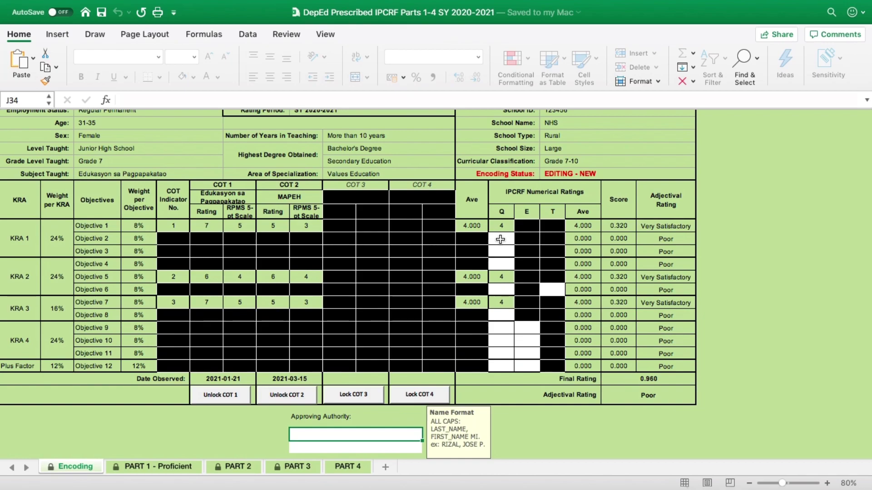
{"action": "left_click", "coordinate": [500, 239]}
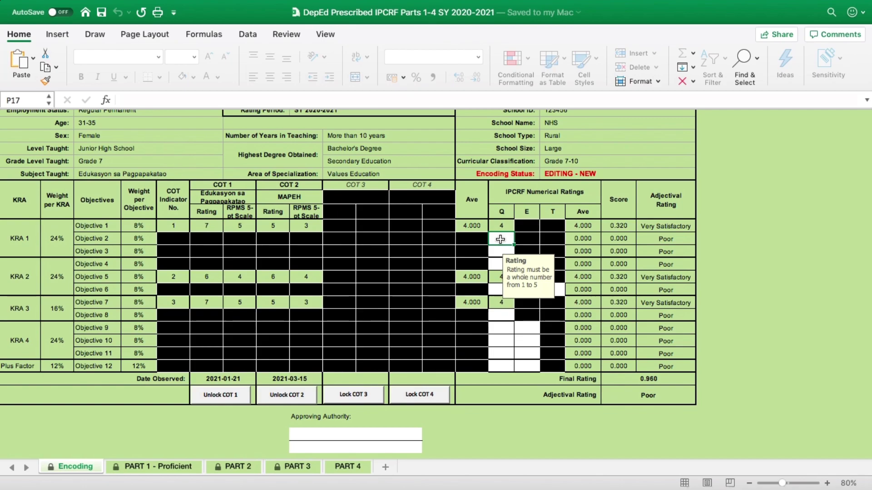
Enter Q ratings 5, 4, 4, 3, 3, 4, 4, 3, 4 for Objectives 2–4, 6 and 8–12.
{"action": "type", "text": "5"}
{"action": "key", "text": "Return"}
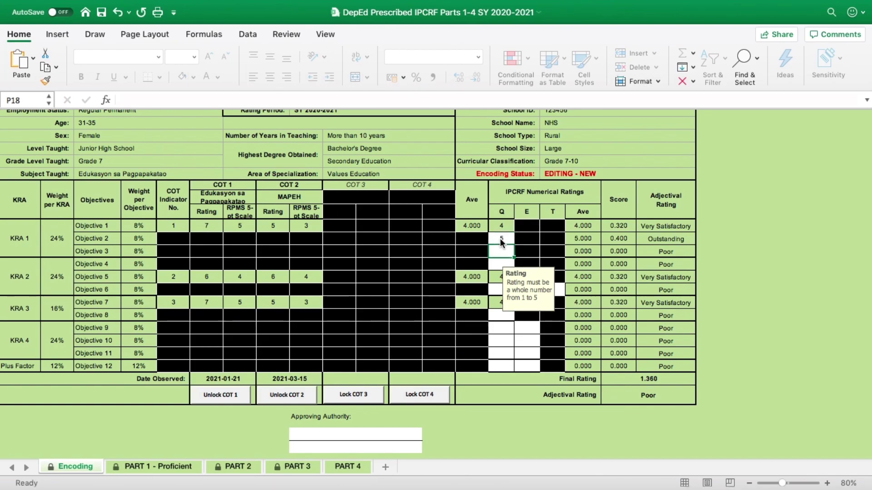
{"action": "type", "text": "4"}
{"action": "key", "text": "Return"}
{"action": "type", "text": "4"}
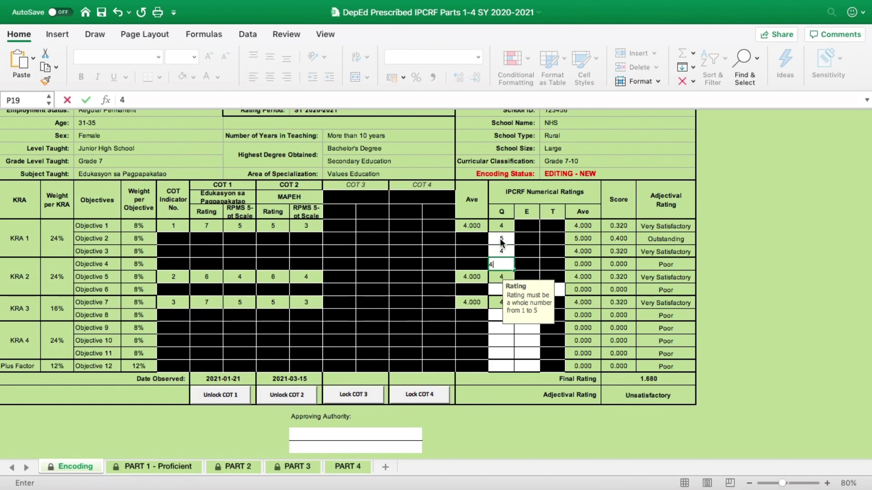
{"action": "key", "text": "Return"}
{"action": "type", "text": "3"}
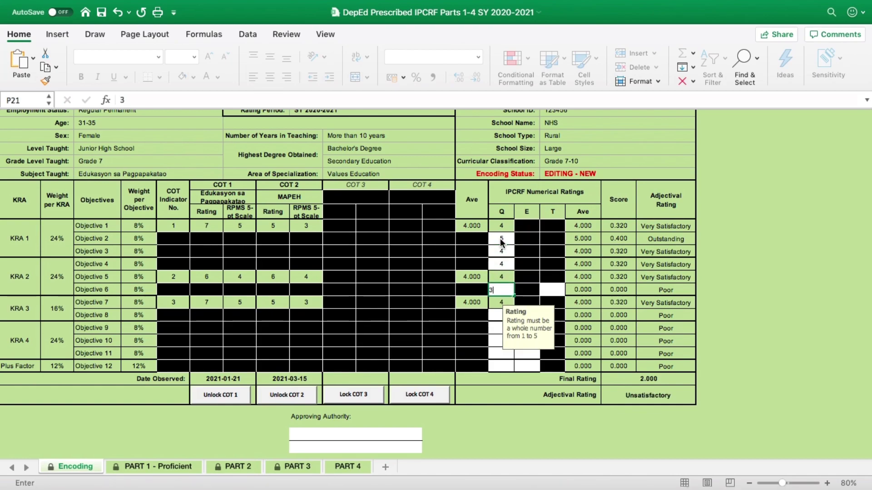
{"action": "key", "text": "Return"}
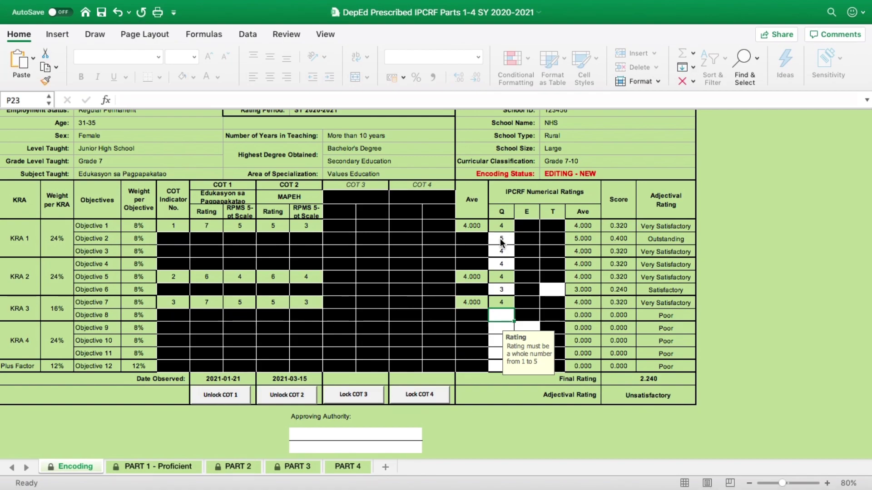
{"action": "type", "text": "3"}
{"action": "key", "text": "Return"}
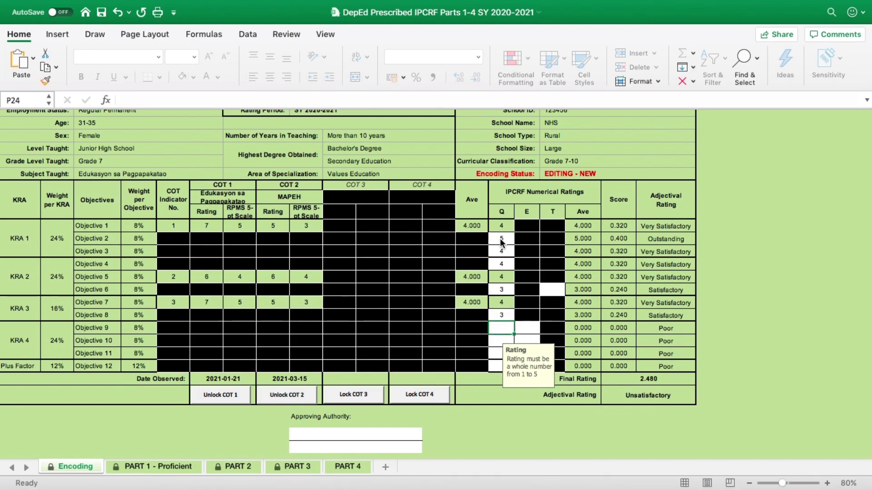
{"action": "type", "text": "4"}
{"action": "key", "text": "Return"}
{"action": "type", "text": "4"}
{"action": "key", "text": "Return"}
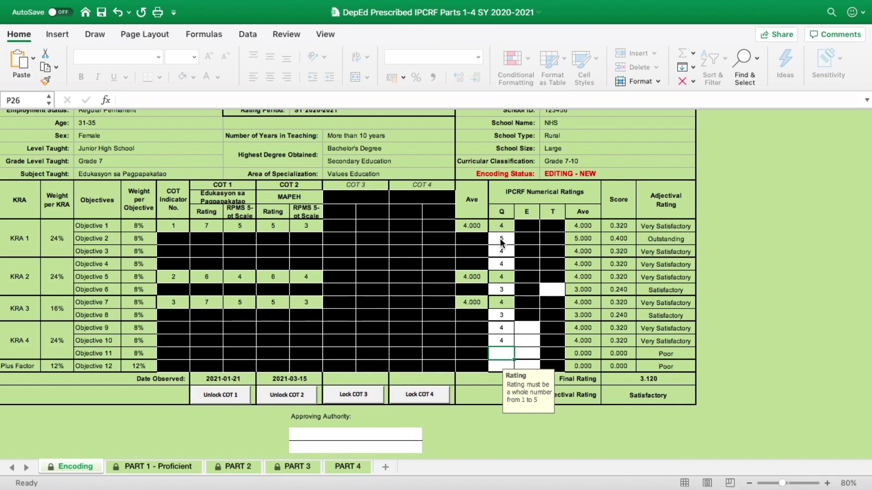
{"action": "type", "text": "3"}
{"action": "key", "text": "Return"}
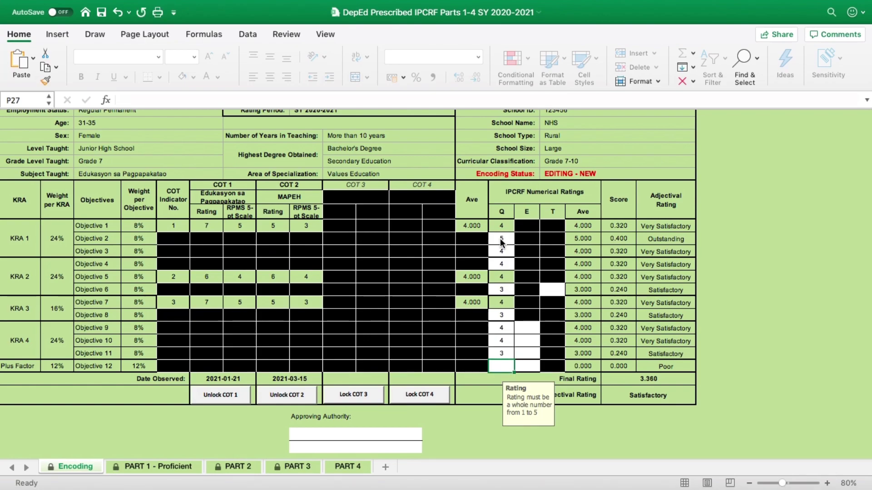
{"action": "type", "text": "4"}
{"action": "key", "text": "Return"}
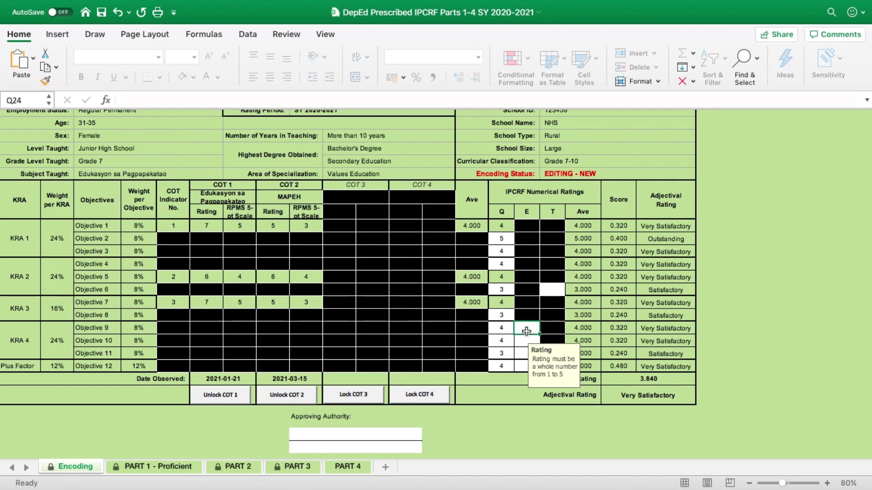
Give Objective 6 a T rating of 3 and Objectives 9–11 an E rating of 5.
{"action": "left_click", "coordinate": [550, 293]}
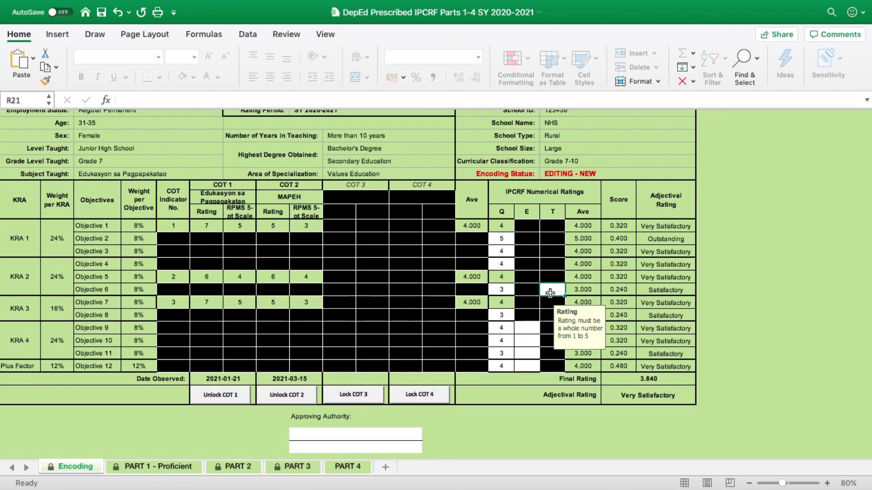
{"action": "type", "text": "3"}
{"action": "key", "text": "Return"}
{"action": "left_click", "coordinate": [529, 348]}
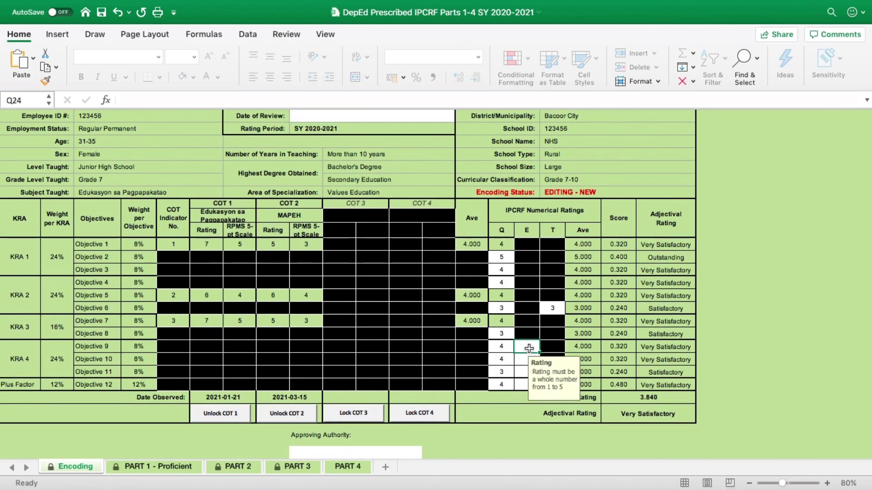
{"action": "scroll", "coordinate": [529, 349], "scroll_direction": "up", "scroll_amount": 3}
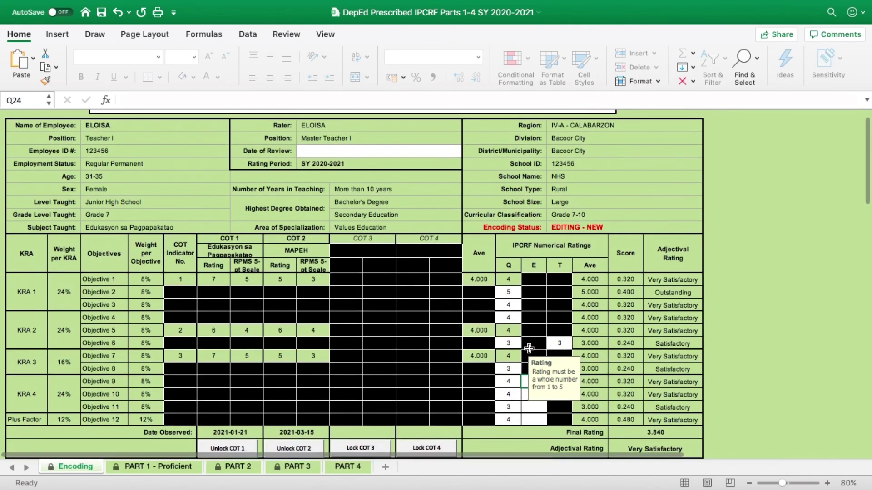
{"action": "scroll", "coordinate": [529, 348], "scroll_direction": "down", "scroll_amount": 3}
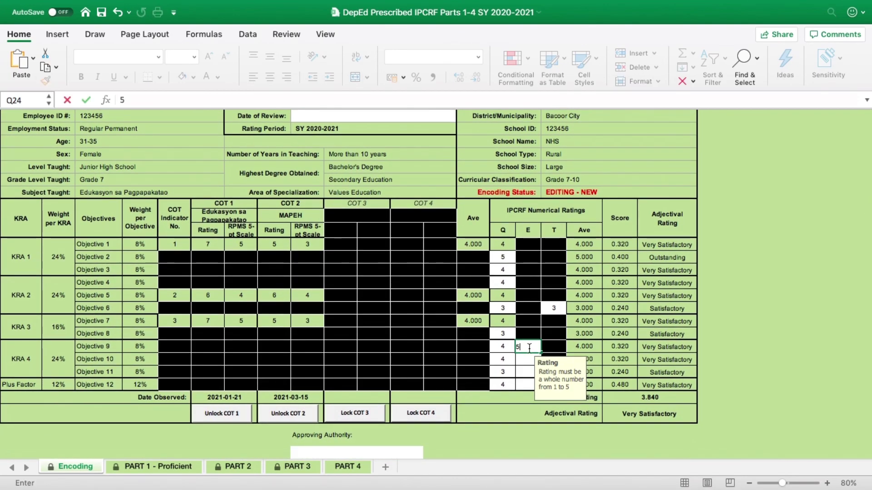
{"action": "type", "text": "5"}
{"action": "key", "text": "Return"}
{"action": "type", "text": "5"}
{"action": "key", "text": "Return"}
{"action": "type", "text": "5"}
{"action": "key", "text": "Return"}
{"action": "type", "text": "5"}
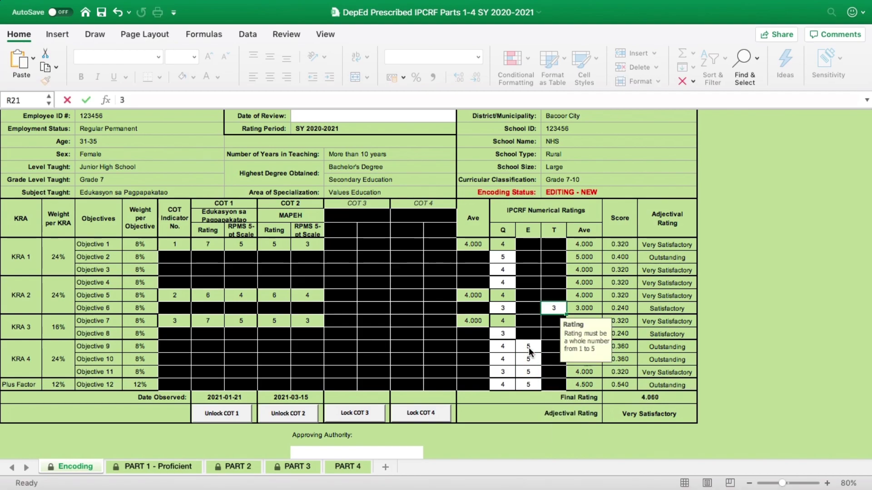
{"action": "key", "text": "Return"}
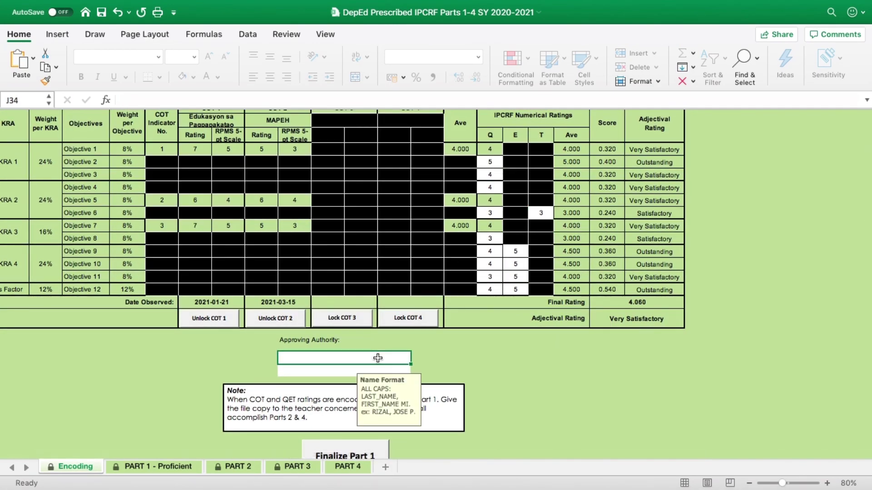
{"action": "type", "text": "Eloisa"}
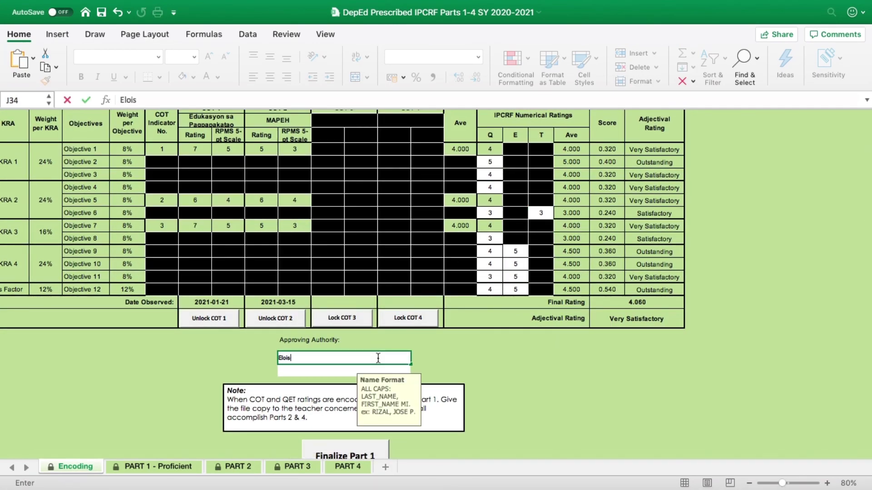
{"action": "left_click", "coordinate": [329, 373]}
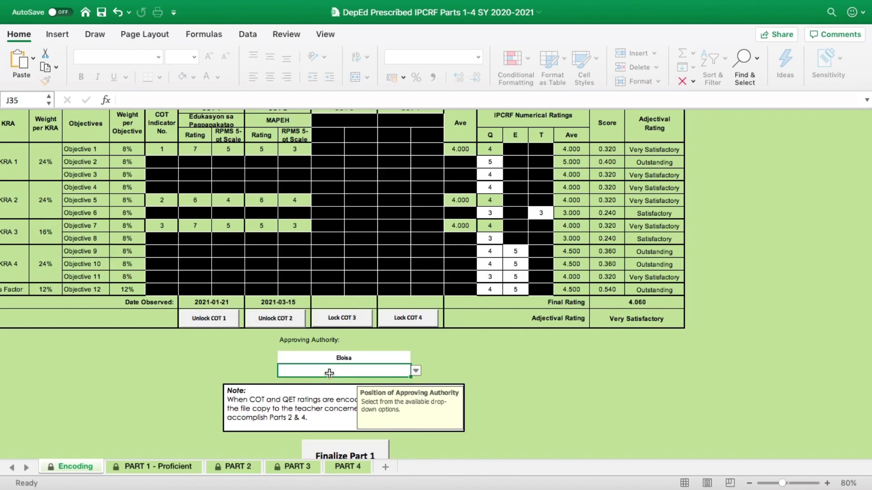
{"action": "left_click", "coordinate": [416, 375]}
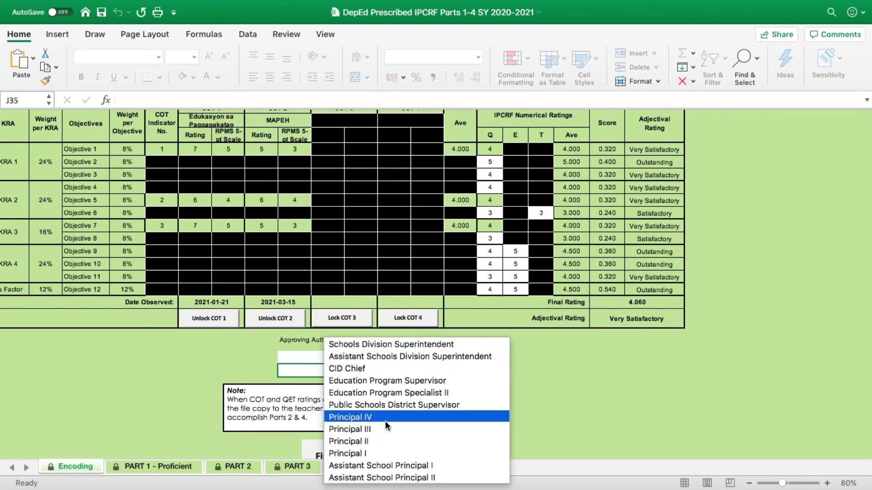
{"action": "left_click", "coordinate": [372, 453]}
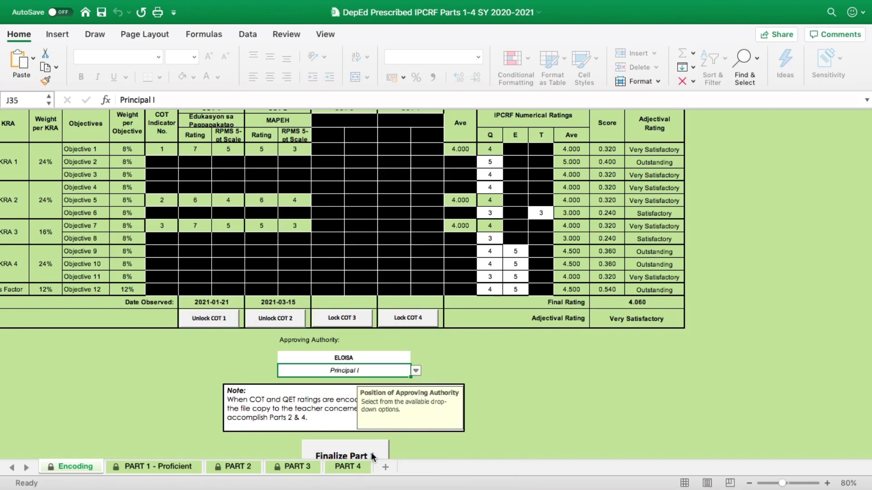
{"action": "scroll", "coordinate": [493, 353], "scroll_direction": "down", "scroll_amount": 1}
{"action": "scroll", "coordinate": [494, 352], "scroll_direction": "down", "scroll_amount": 3}
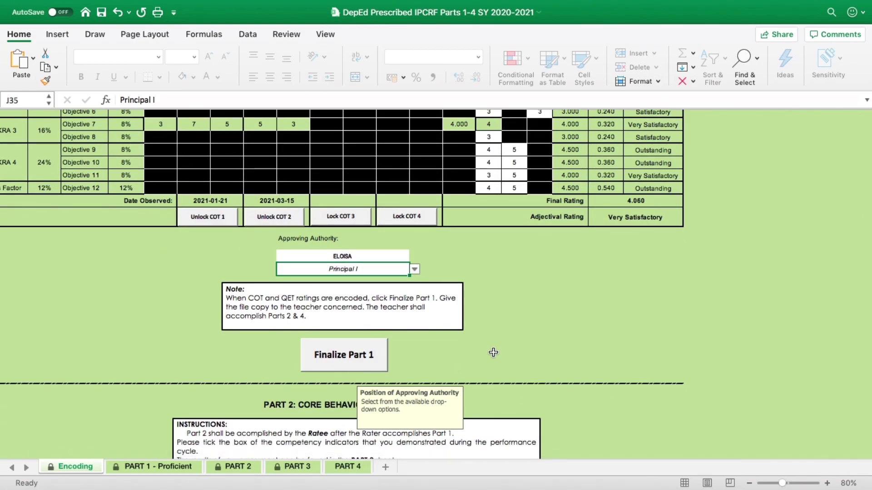
{"action": "scroll", "coordinate": [494, 353], "scroll_direction": "up", "scroll_amount": 5}
{"action": "scroll", "coordinate": [494, 353], "scroll_direction": "up", "scroll_amount": 5}
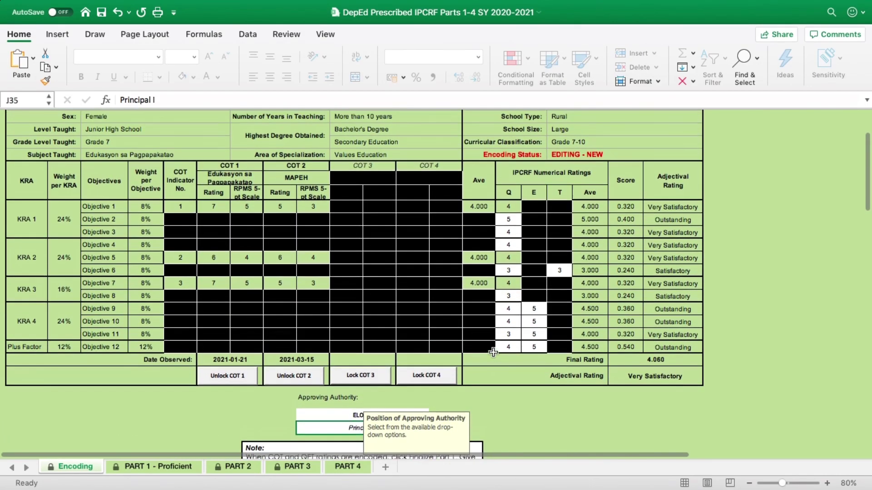
{"action": "scroll", "coordinate": [493, 352], "scroll_direction": "up", "scroll_amount": 5}
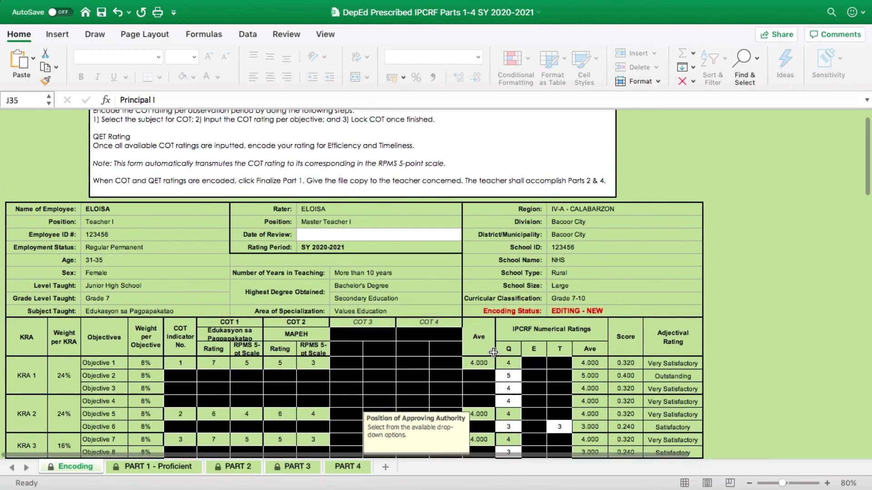
{"action": "scroll", "coordinate": [494, 353], "scroll_direction": "down", "scroll_amount": 6}
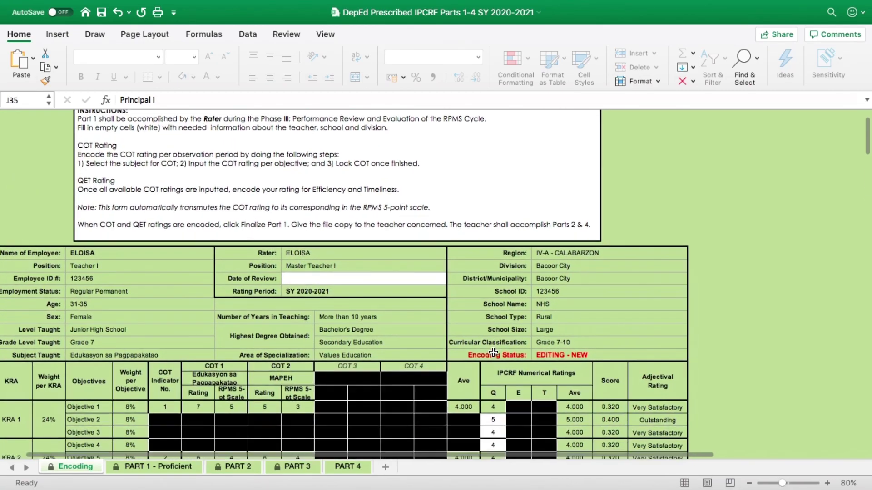
{"action": "scroll", "coordinate": [494, 352], "scroll_direction": "down", "scroll_amount": 5}
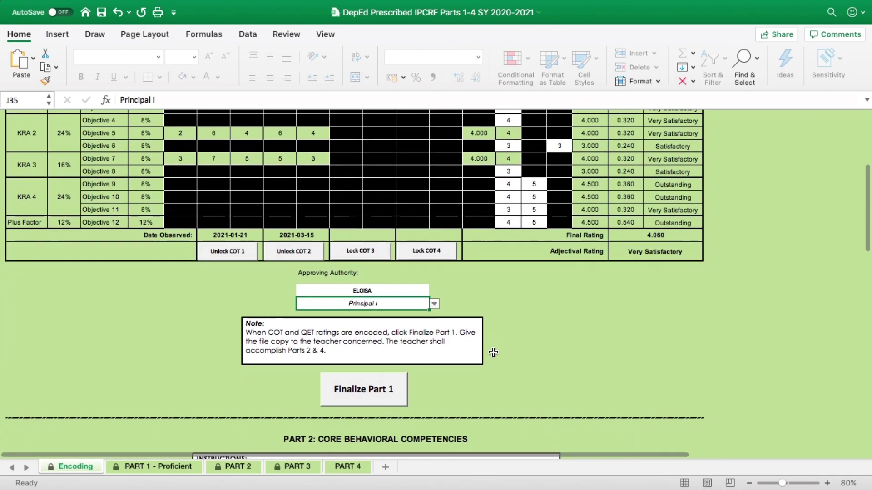
Attempt to finalize Part 1 and dismiss the missing Date of Review validation warning.
{"action": "left_click", "coordinate": [378, 391]}
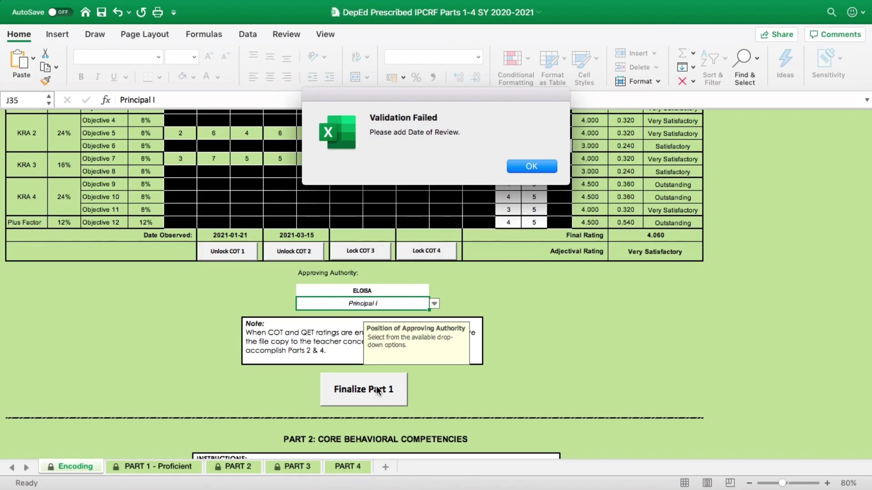
{"action": "left_click", "coordinate": [520, 170]}
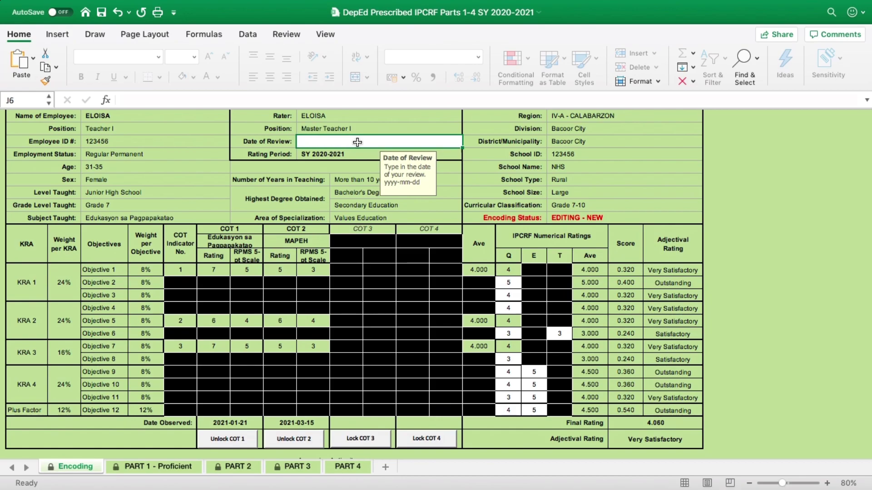
Enter 2021-06-15 as the Date of Review in cell J6.
{"action": "type", "text": "March"}
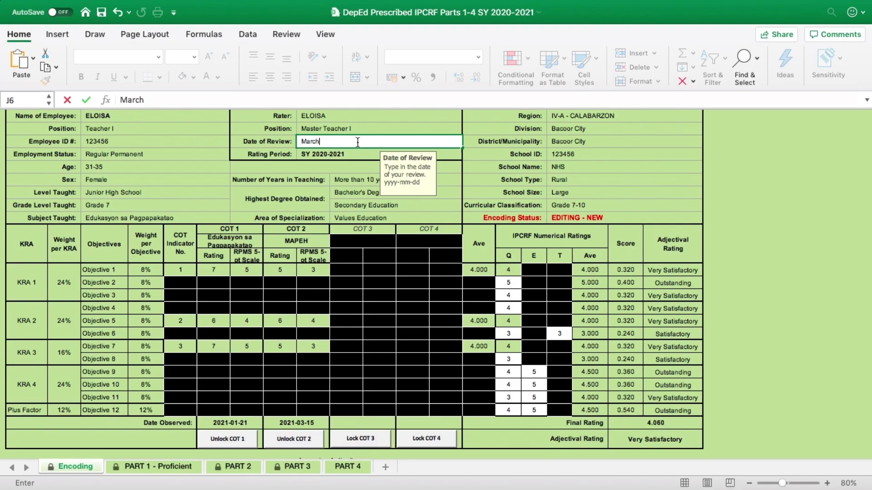
{"action": "key", "text": "BackSpace"}
{"action": "key", "text": "BackSpace"}
{"action": "key", "text": "BackSpace"}
{"action": "key", "text": "BackSpace"}
{"action": "key", "text": "BackSpace"}
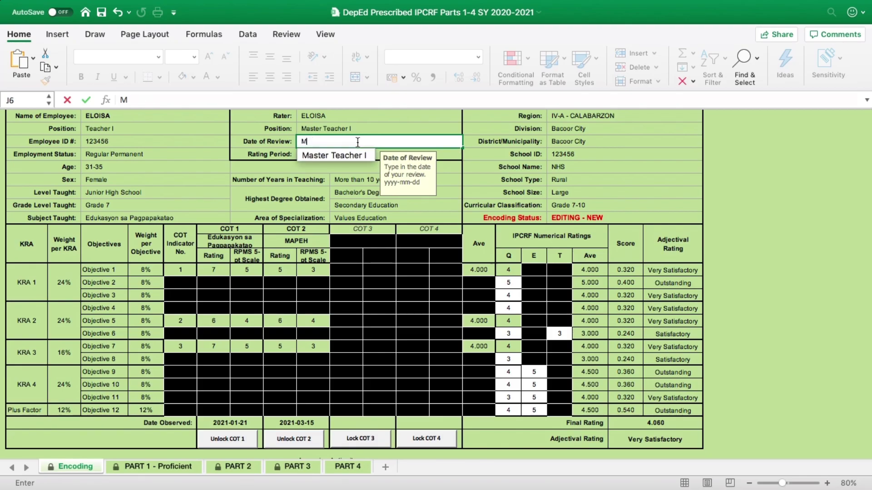
{"action": "type", "text": "202"}
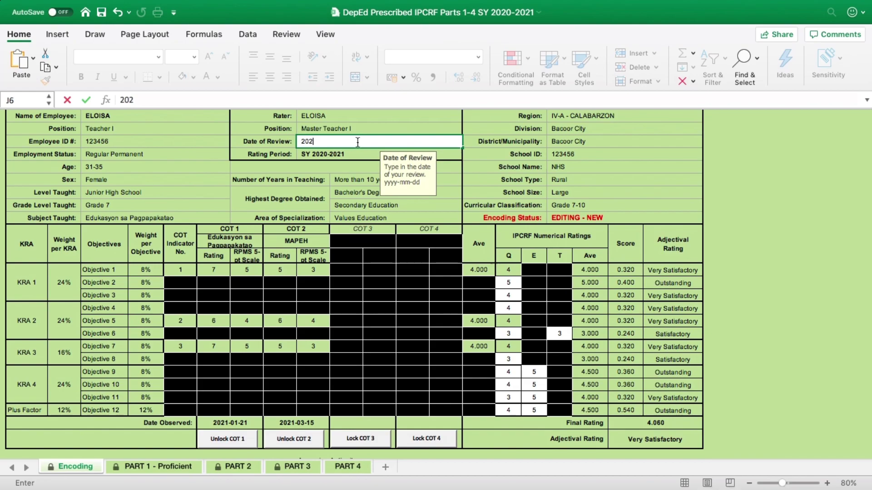
{"action": "type", "text": "1-06-15"}
{"action": "key", "text": "Return"}
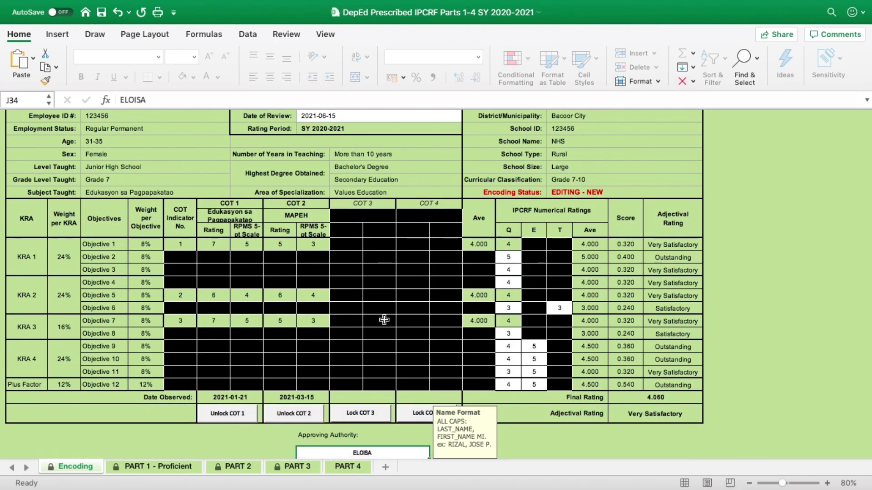
{"action": "scroll", "coordinate": [384, 320], "scroll_direction": "down", "scroll_amount": 5}
{"action": "scroll", "coordinate": [384, 319], "scroll_direction": "down", "scroll_amount": 3}
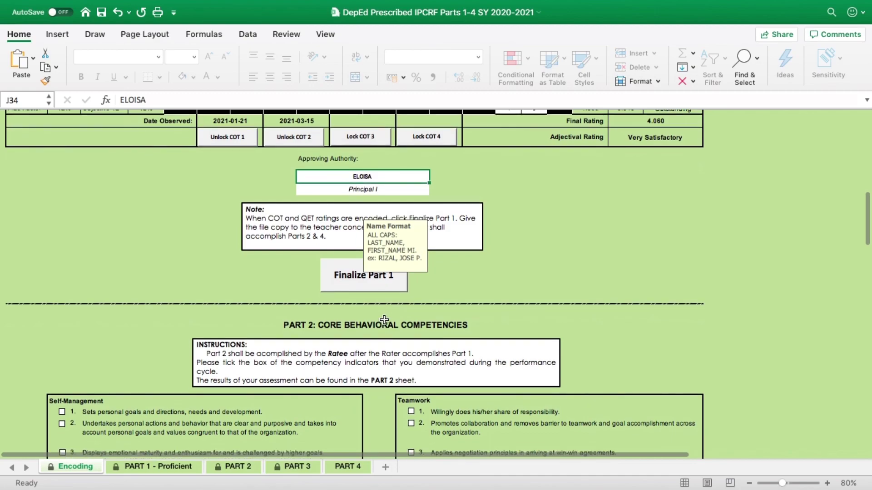
Finalize Part 1 with the rater's password and acknowledge the save confirmation.
{"action": "left_click", "coordinate": [356, 275]}
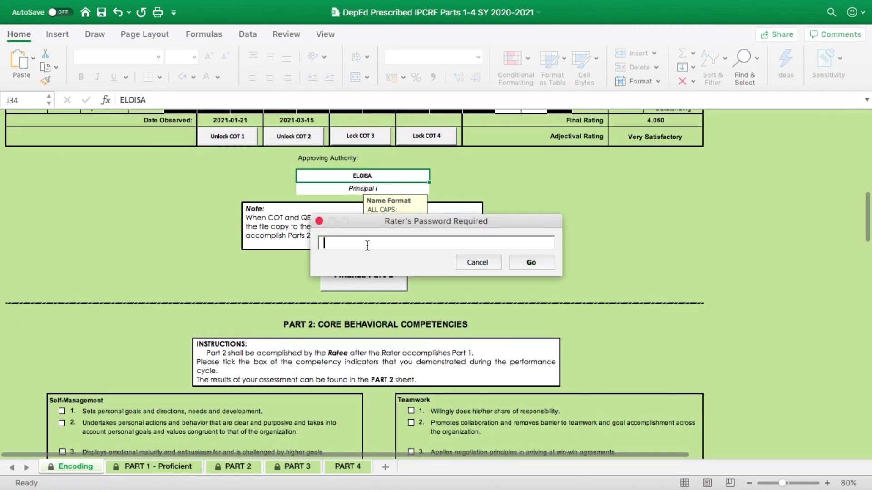
{"action": "type", "text": "123456"}
{"action": "left_click", "coordinate": [535, 268]}
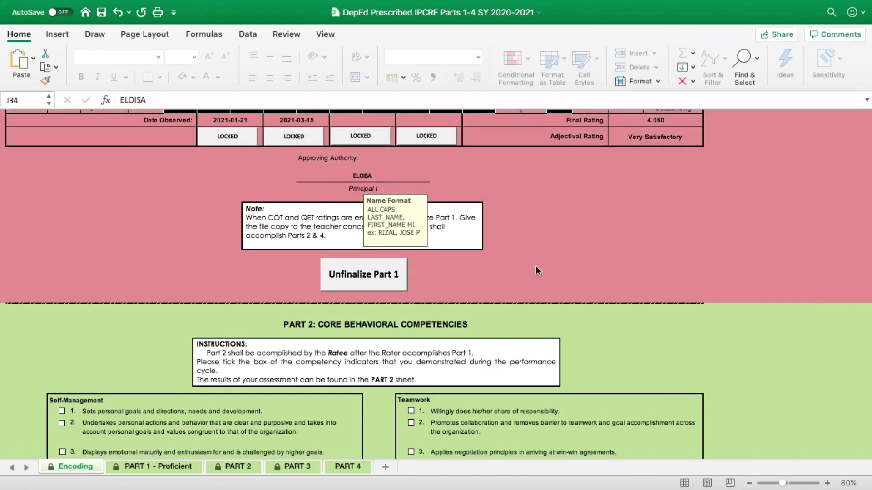
{"action": "left_click", "coordinate": [532, 166]}
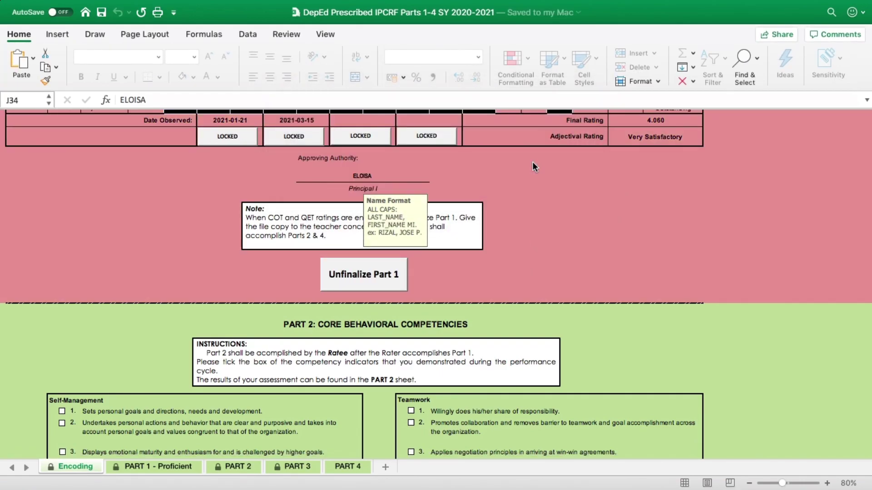
{"action": "scroll", "coordinate": [530, 199], "scroll_direction": "up", "scroll_amount": 7}
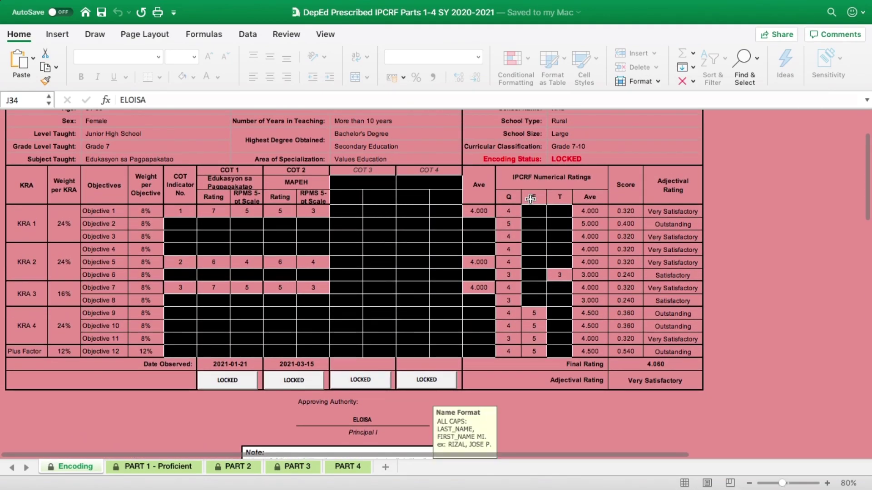
{"action": "scroll", "coordinate": [527, 218], "scroll_direction": "down", "scroll_amount": 1}
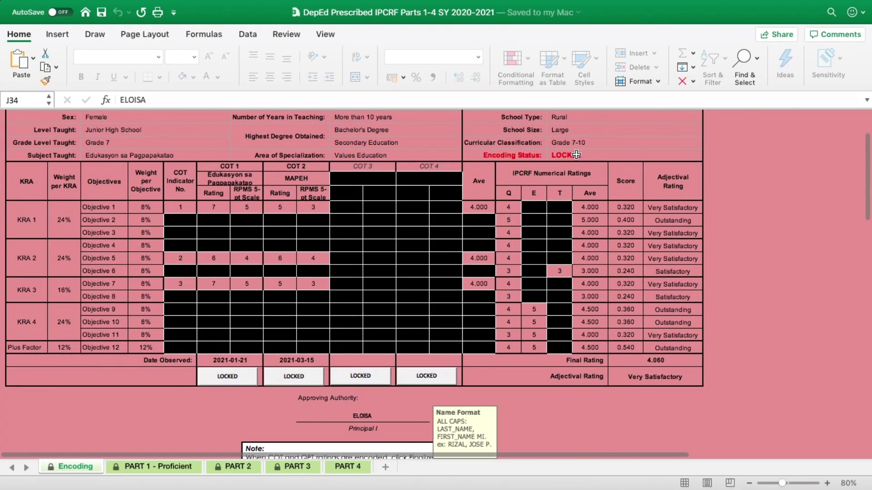
{"action": "scroll", "coordinate": [509, 272], "scroll_direction": "down", "scroll_amount": 9}
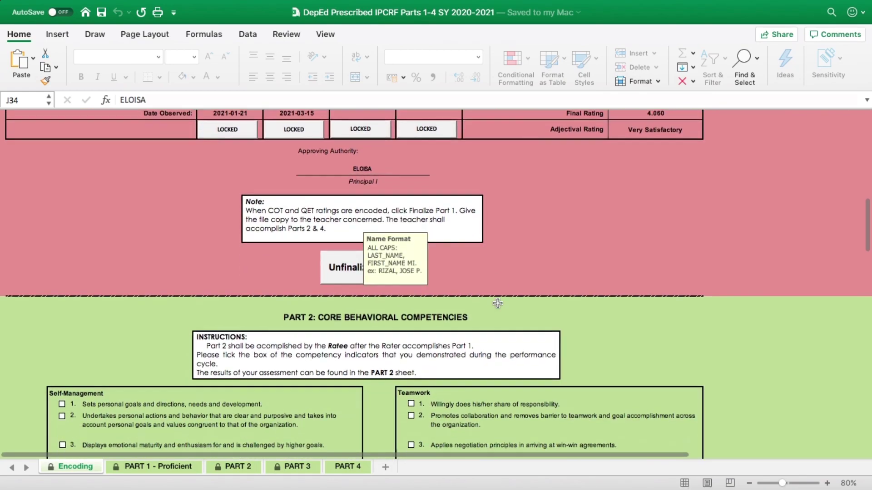
{"action": "scroll", "coordinate": [498, 303], "scroll_direction": "down", "scroll_amount": 3}
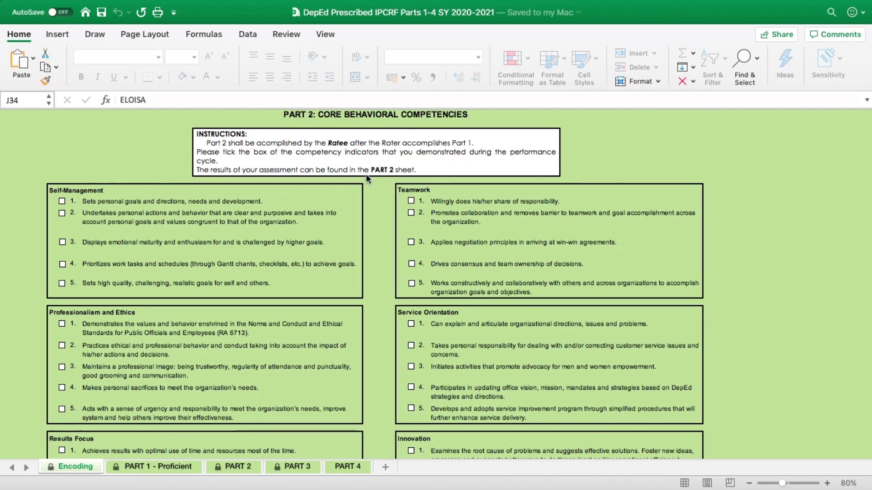
Tick Self-Management indicators 1–4, Professionalism and Ethics 1, 3 and 5, and Results Focus 1–2.
{"action": "left_click", "coordinate": [62, 201]}
{"action": "left_click", "coordinate": [62, 213]}
{"action": "left_click", "coordinate": [63, 241]}
{"action": "left_click", "coordinate": [62, 264]}
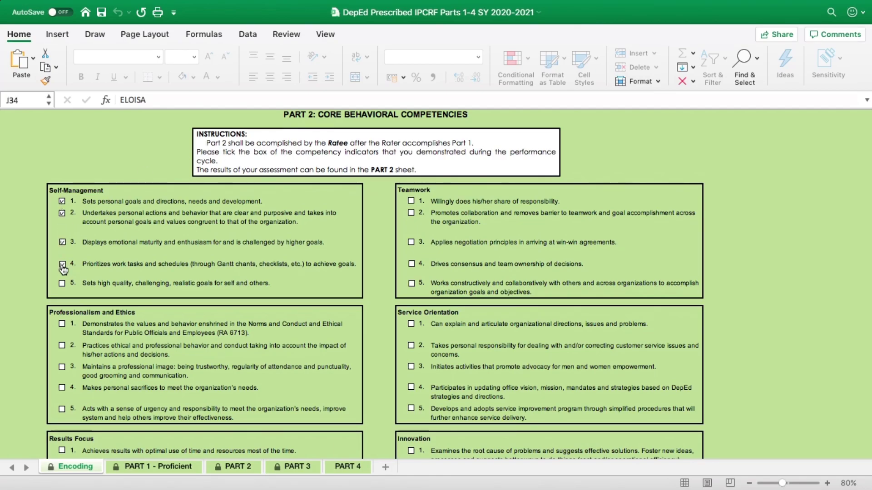
{"action": "scroll", "coordinate": [68, 299], "scroll_direction": "down", "scroll_amount": 3}
{"action": "left_click", "coordinate": [61, 264]}
{"action": "left_click", "coordinate": [61, 307]}
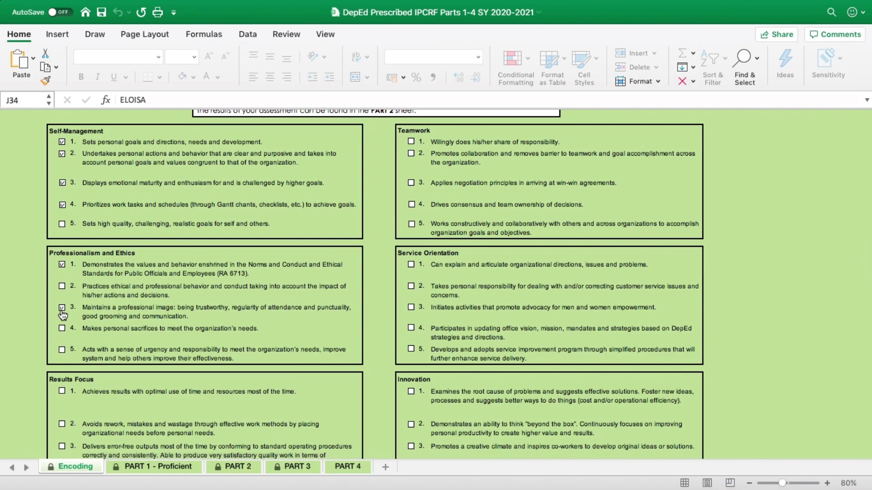
{"action": "scroll", "coordinate": [63, 308], "scroll_direction": "down", "scroll_amount": 3}
{"action": "left_click", "coordinate": [62, 283]}
{"action": "scroll", "coordinate": [78, 325], "scroll_direction": "down", "scroll_amount": 3}
{"action": "left_click", "coordinate": [62, 256]}
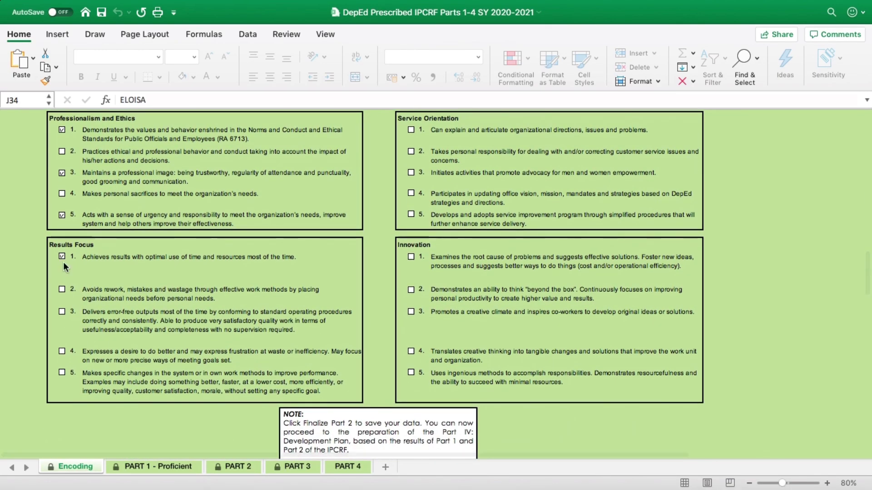
{"action": "left_click", "coordinate": [62, 289]}
Tick Teamwork 1–4, Service Orientation 1, 2, 4, 5 and Innovation 1–3, then start finalizing Part 2.
{"action": "scroll", "coordinate": [295, 304], "scroll_direction": "up", "scroll_amount": 9}
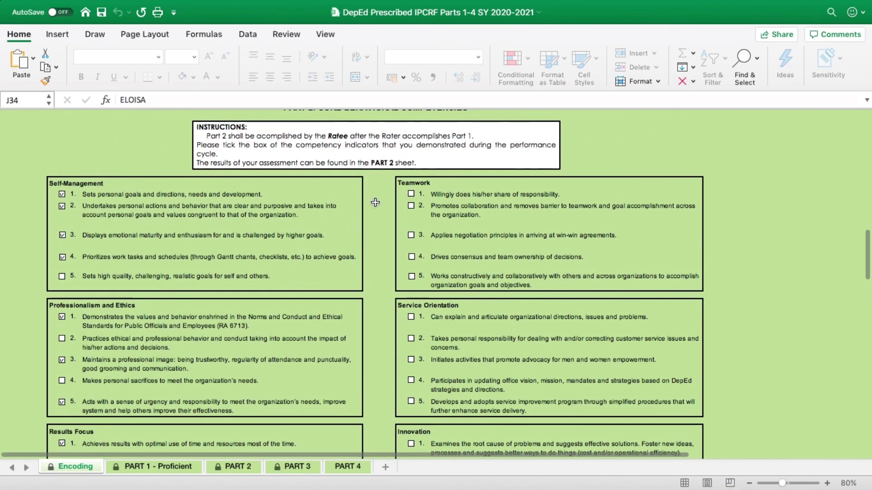
{"action": "left_click", "coordinate": [411, 193]}
{"action": "left_click", "coordinate": [411, 206]}
{"action": "left_click", "coordinate": [411, 234]}
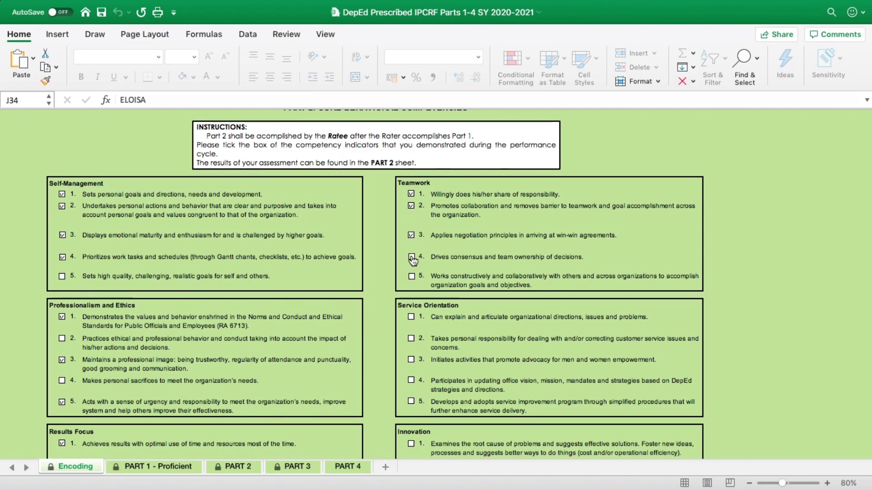
{"action": "left_click", "coordinate": [411, 256]}
{"action": "scroll", "coordinate": [422, 268], "scroll_direction": "down", "scroll_amount": 5}
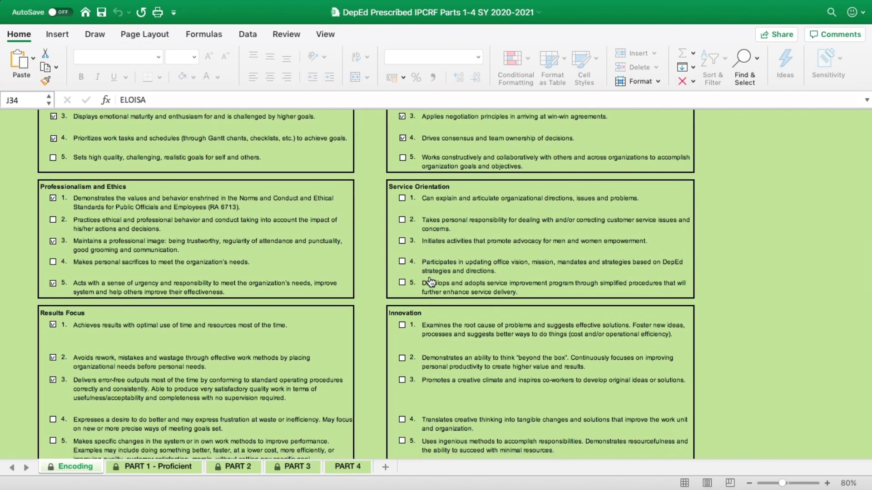
{"action": "left_click", "coordinate": [402, 198]}
{"action": "left_click", "coordinate": [402, 220]}
{"action": "left_click", "coordinate": [402, 262]}
{"action": "left_click", "coordinate": [401, 283]}
{"action": "scroll", "coordinate": [401, 283], "scroll_direction": "down", "scroll_amount": 5}
{"action": "left_click", "coordinate": [409, 211]}
{"action": "left_click", "coordinate": [410, 243]}
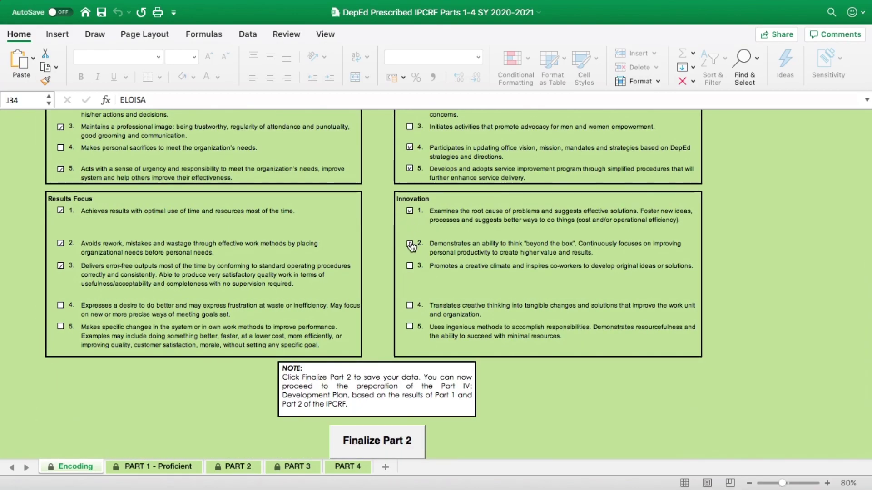
{"action": "left_click", "coordinate": [409, 266]}
{"action": "scroll", "coordinate": [409, 273], "scroll_direction": "down", "scroll_amount": 5}
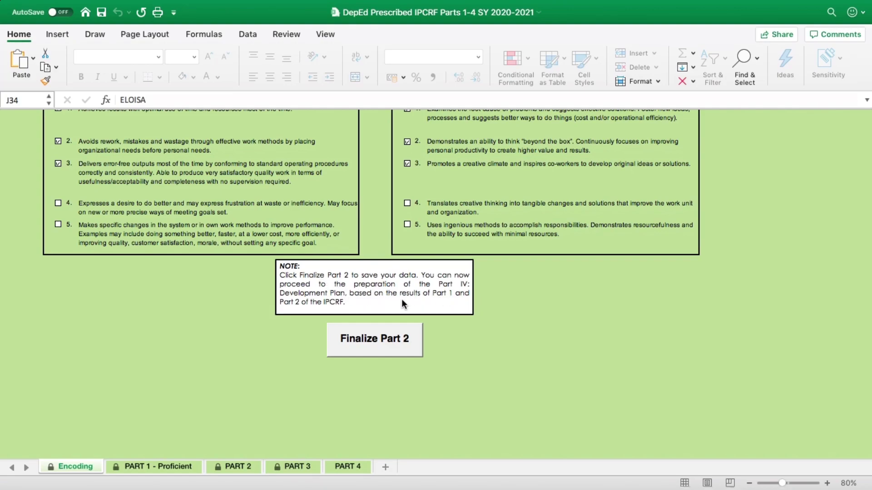
{"action": "left_click", "coordinate": [396, 344]}
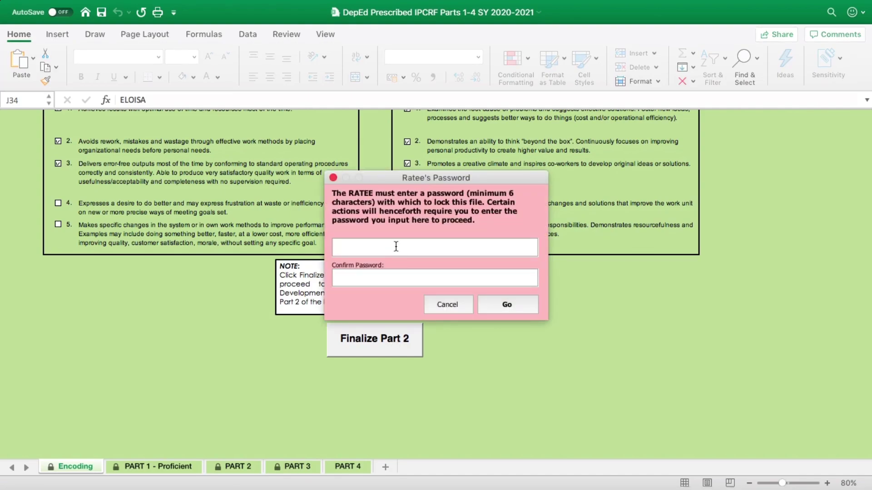
Finalize Part 2 by entering the ratee password and confirming the data-saved message.
{"action": "type", "text": "123456"}
{"action": "key", "text": "BackSpace"}
{"action": "key", "text": "BackSpace"}
{"action": "key", "text": "BackSpace"}
{"action": "key", "text": "BackSpace"}
{"action": "type", "text": "abcdefab"}
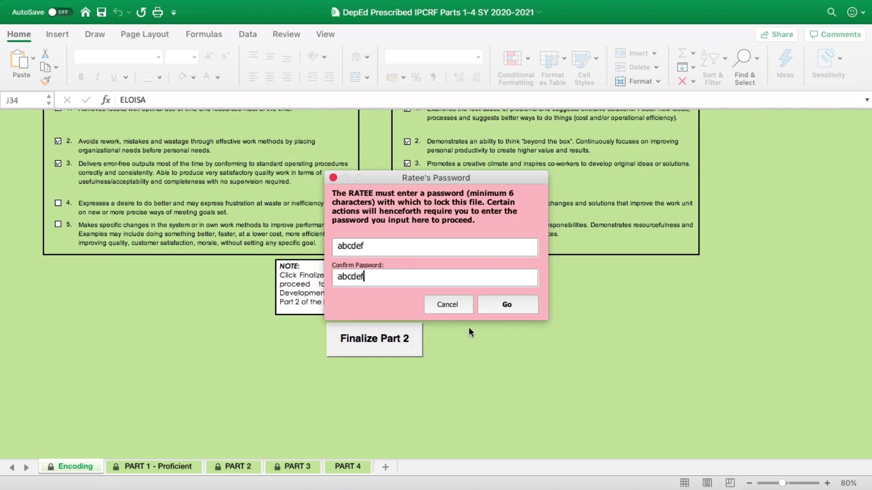
{"action": "left_click", "coordinate": [514, 300]}
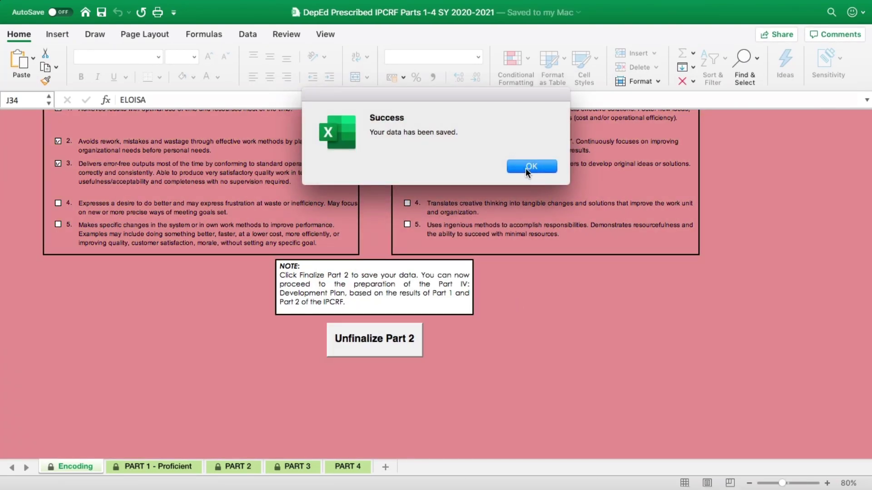
{"action": "left_click", "coordinate": [527, 167]}
{"action": "scroll", "coordinate": [525, 168], "scroll_direction": "up", "scroll_amount": 3}
Review the completed PART 1 – Proficient ratings, then move to the PART 2 competencies sheet.
{"action": "scroll", "coordinate": [525, 168], "scroll_direction": "up", "scroll_amount": 10}
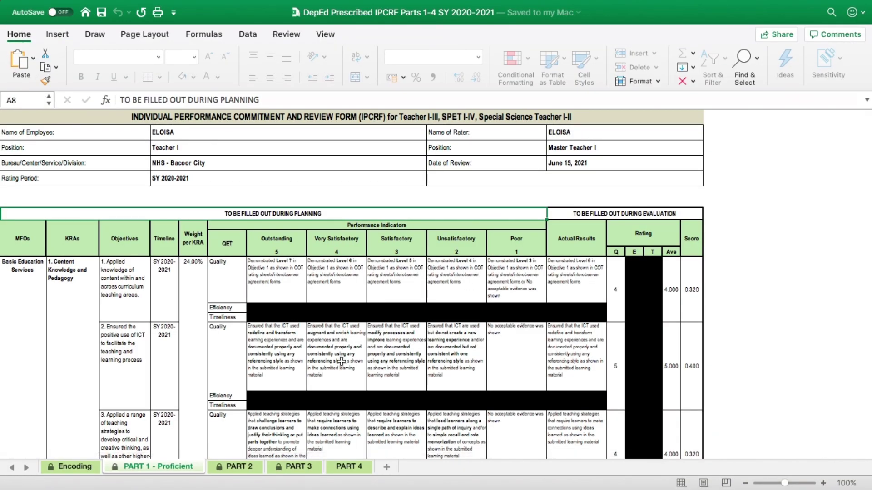
{"action": "scroll", "coordinate": [341, 361], "scroll_direction": "down", "scroll_amount": 3}
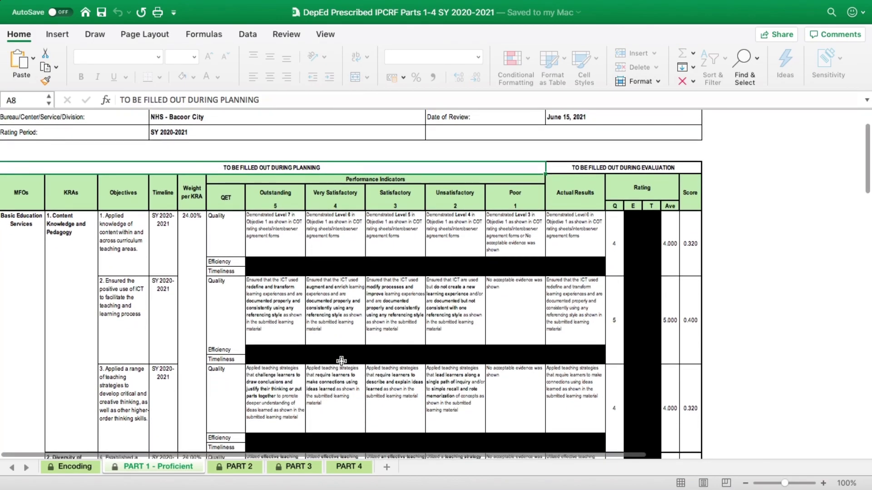
{"action": "scroll", "coordinate": [341, 361], "scroll_direction": "down", "scroll_amount": 3}
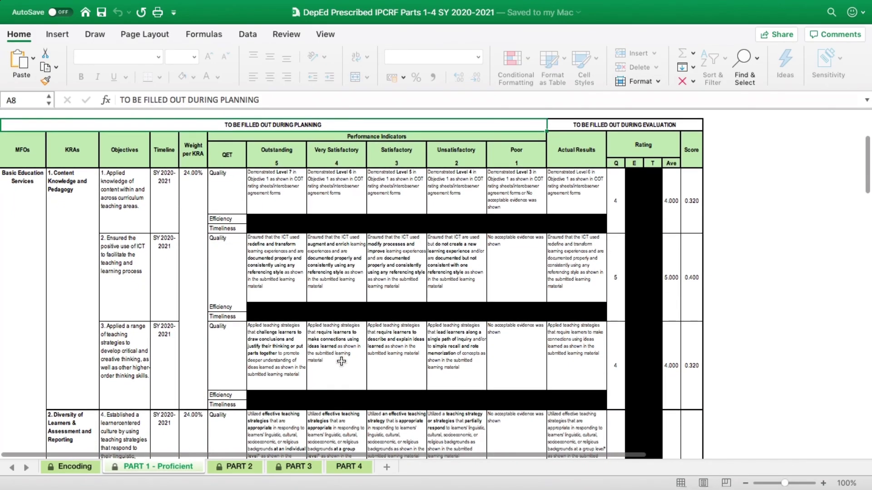
{"action": "scroll", "coordinate": [342, 361], "scroll_direction": "down", "scroll_amount": 20}
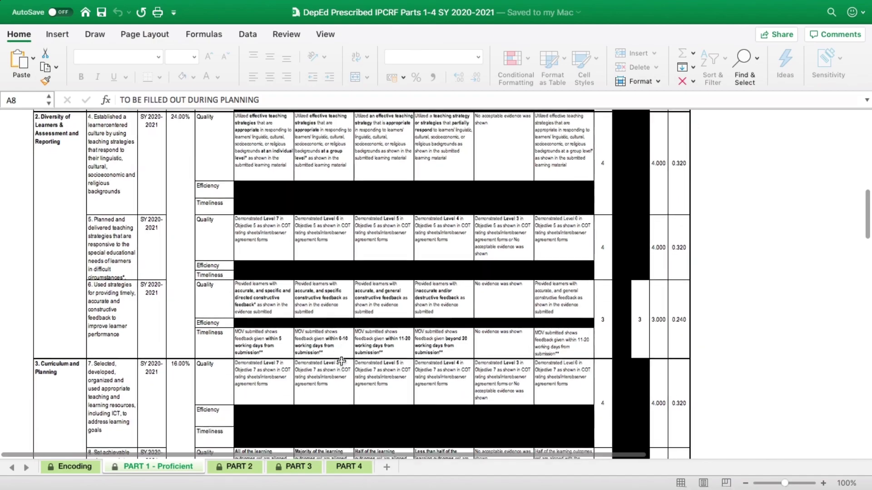
{"action": "scroll", "coordinate": [341, 361], "scroll_direction": "down", "scroll_amount": 18}
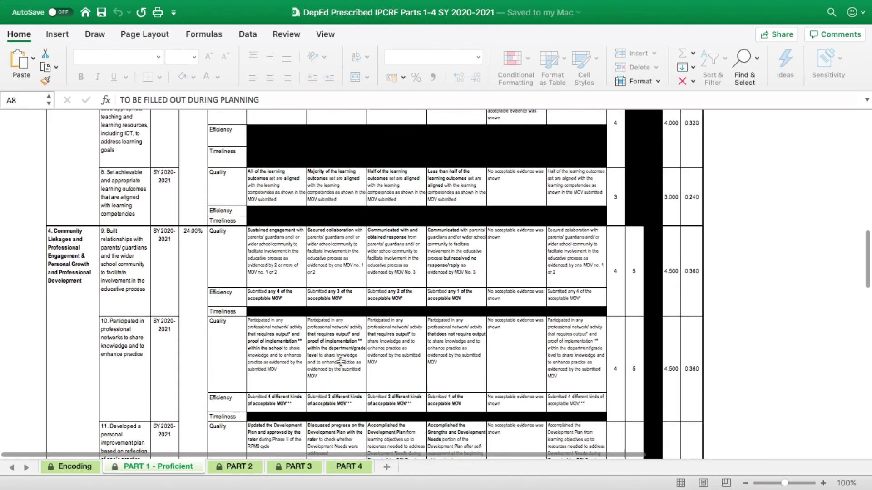
{"action": "scroll", "coordinate": [341, 361], "scroll_direction": "down", "scroll_amount": 20}
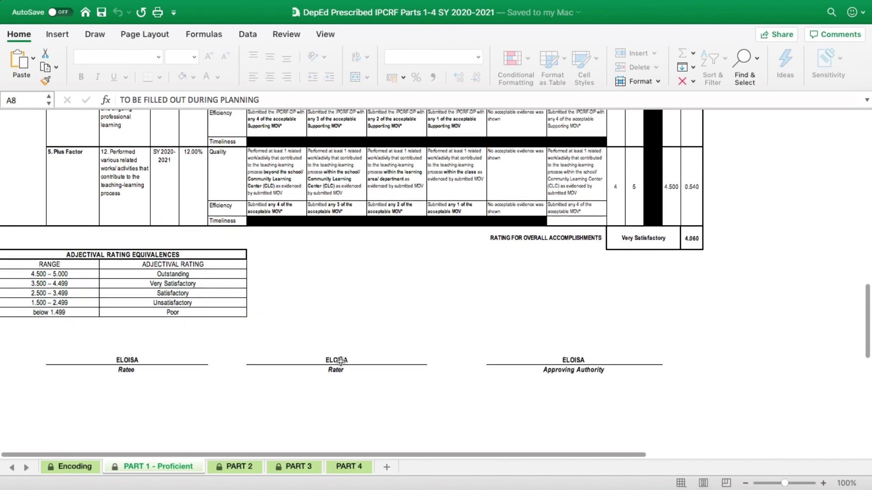
{"action": "scroll", "coordinate": [342, 361], "scroll_direction": "down", "scroll_amount": 2}
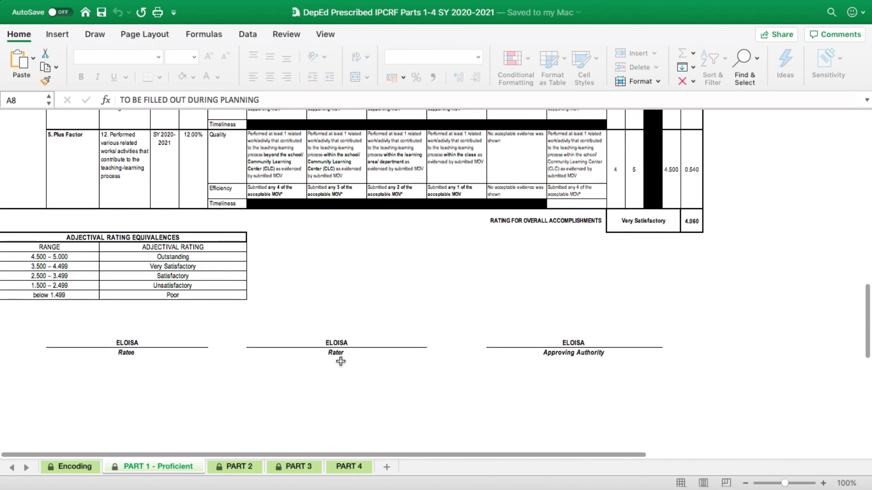
{"action": "left_click", "coordinate": [239, 468]}
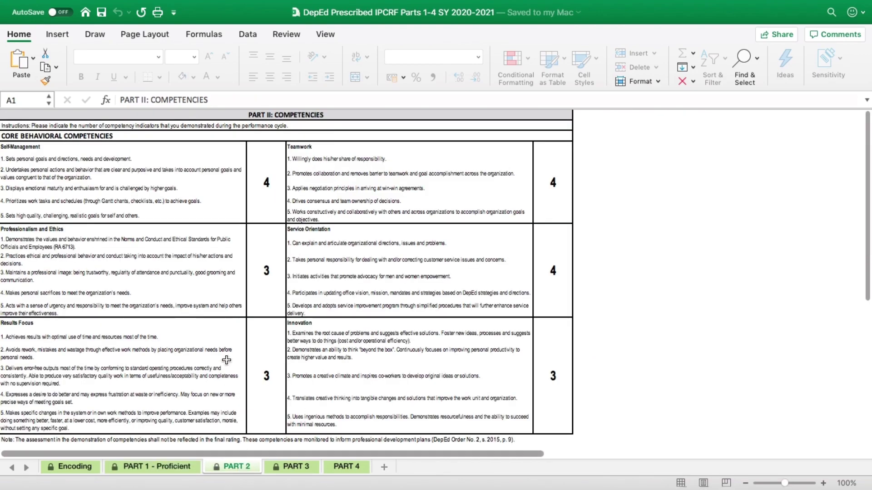
Look over the PART 2 competency counts, then move to the PART 3 summary sheet.
{"action": "scroll", "coordinate": [226, 361], "scroll_direction": "down", "scroll_amount": 6}
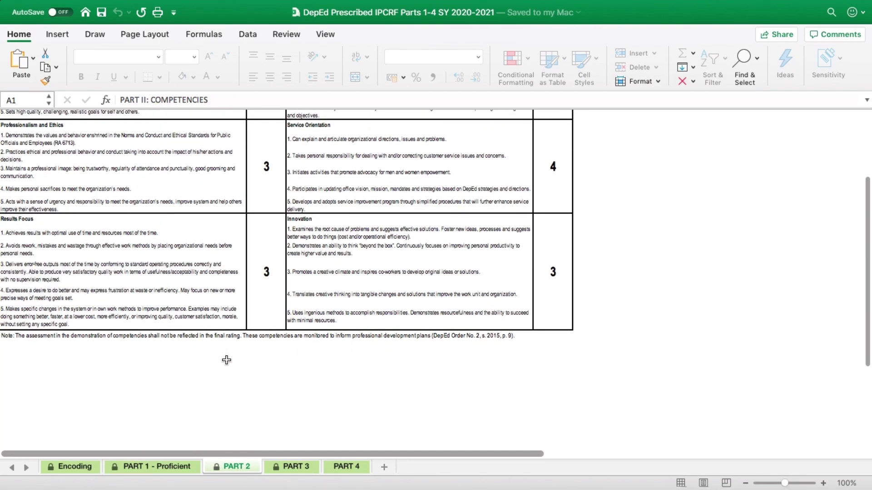
{"action": "scroll", "coordinate": [227, 360], "scroll_direction": "down", "scroll_amount": 5}
{"action": "scroll", "coordinate": [226, 360], "scroll_direction": "up", "scroll_amount": 11}
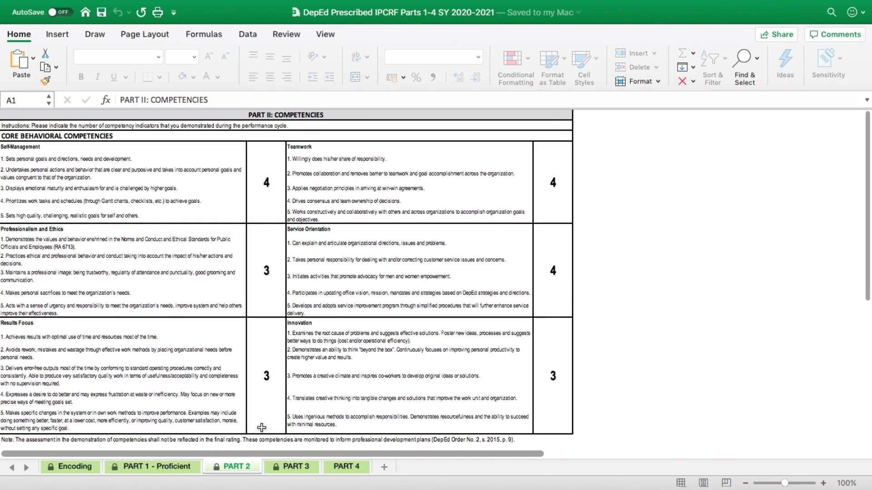
{"action": "left_click", "coordinate": [294, 471]}
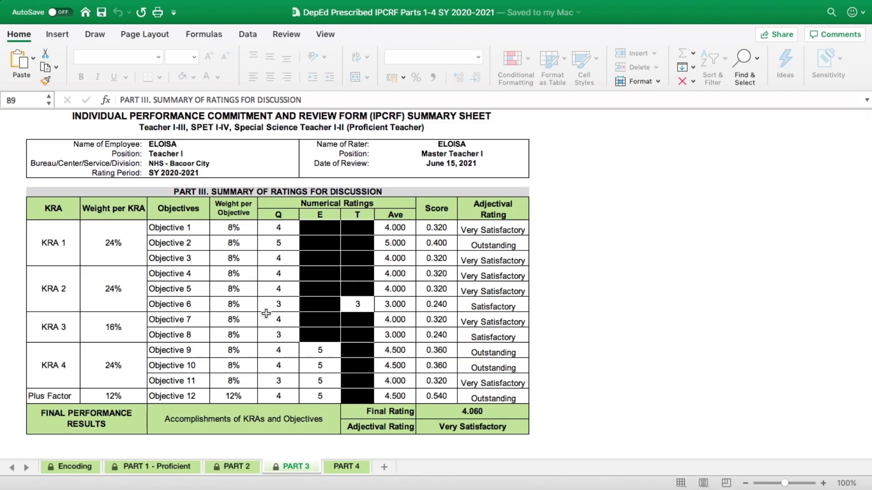
Review the PART 3 summary showing Final Rating 4.060, then move to the PART 4 Development Plans sheet.
{"action": "scroll", "coordinate": [266, 314], "scroll_direction": "down", "scroll_amount": 5}
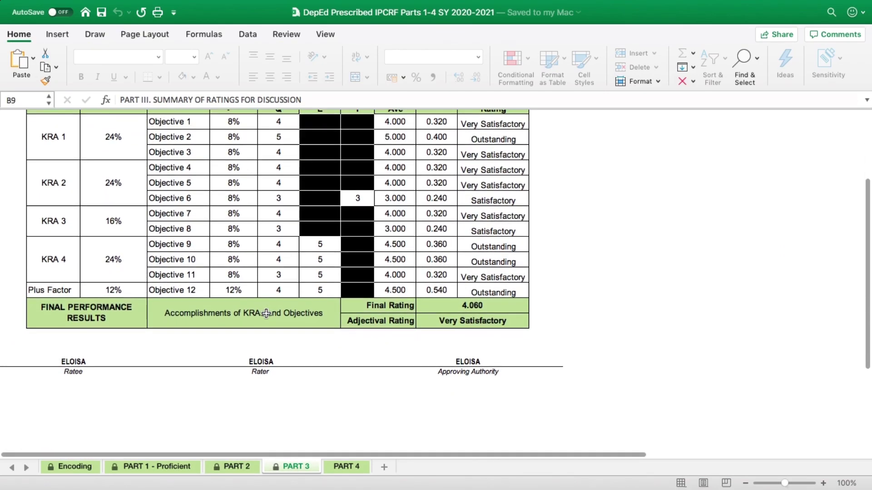
{"action": "scroll", "coordinate": [266, 313], "scroll_direction": "down", "scroll_amount": 1}
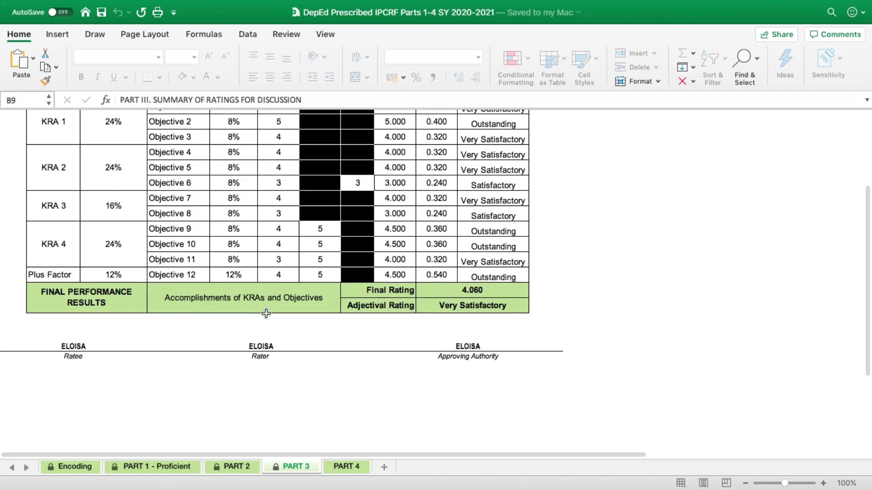
{"action": "scroll", "coordinate": [266, 313], "scroll_direction": "up", "scroll_amount": 2}
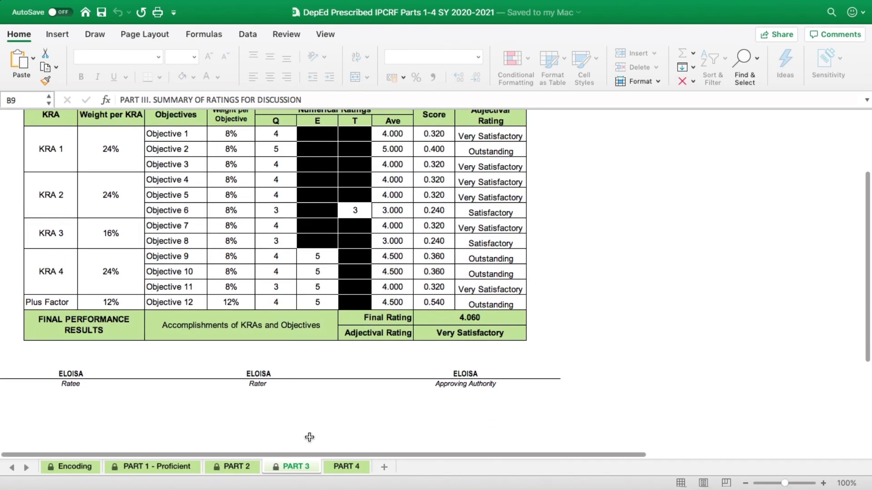
{"action": "left_click", "coordinate": [340, 464]}
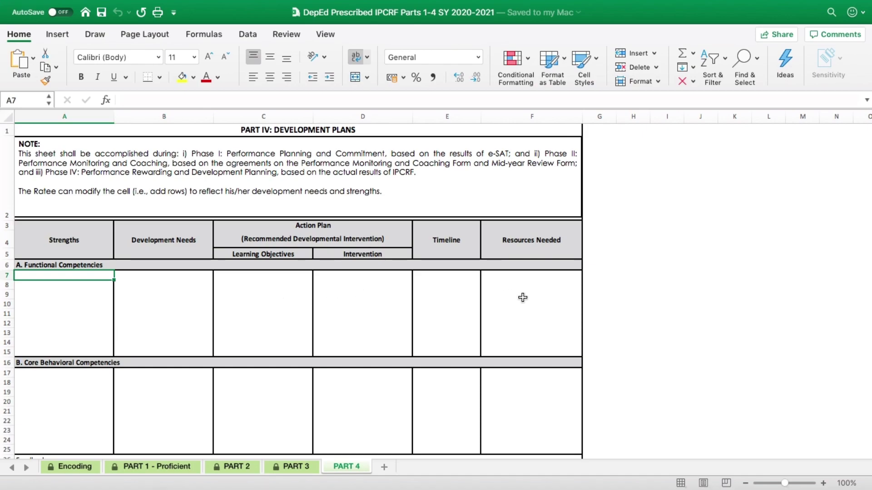
Finalize Part 4 with the ratee password and acknowledge the Finalized confirmation.
{"action": "scroll", "coordinate": [522, 297], "scroll_direction": "down", "scroll_amount": 5}
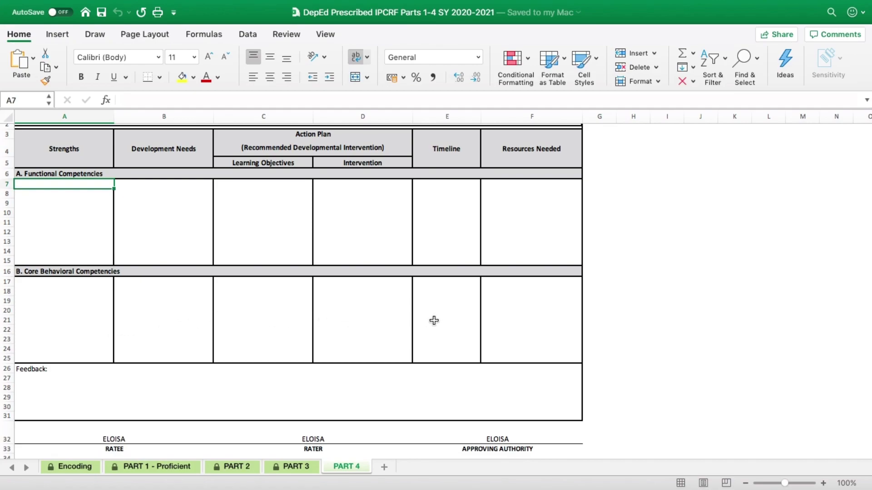
{"action": "scroll", "coordinate": [538, 322], "scroll_direction": "down", "scroll_amount": 7}
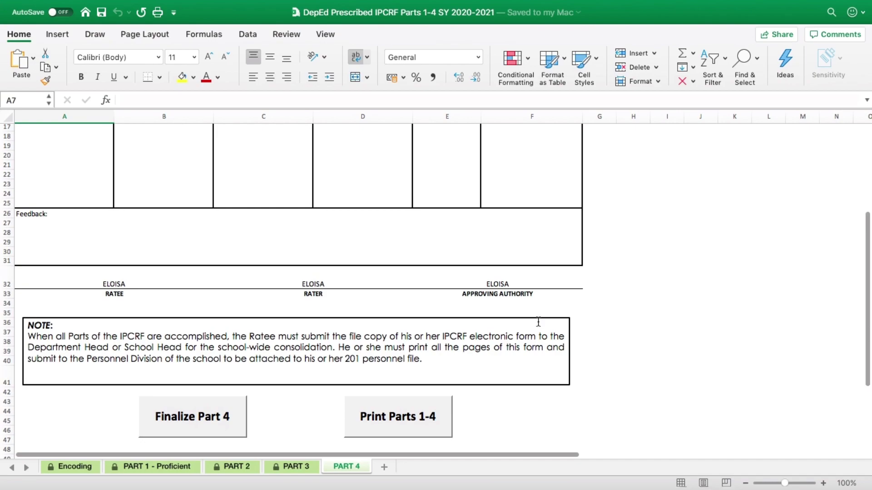
{"action": "scroll", "coordinate": [538, 321], "scroll_direction": "down", "scroll_amount": 4}
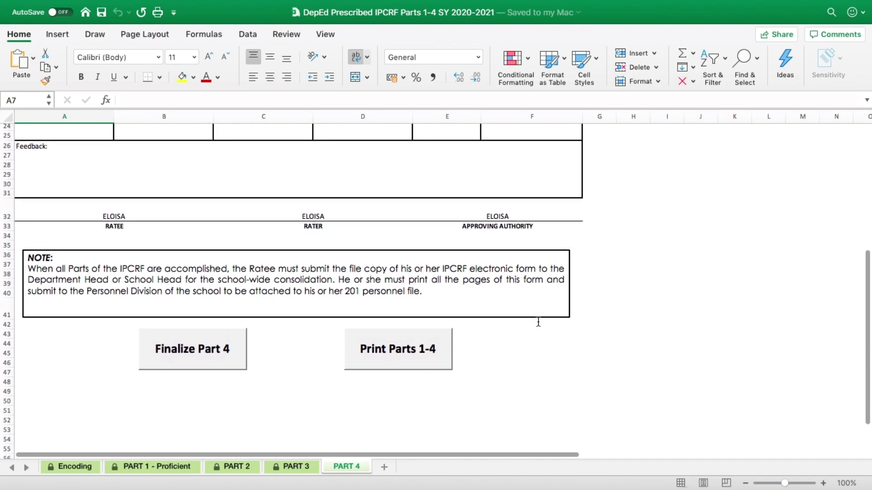
{"action": "left_click", "coordinate": [220, 359]}
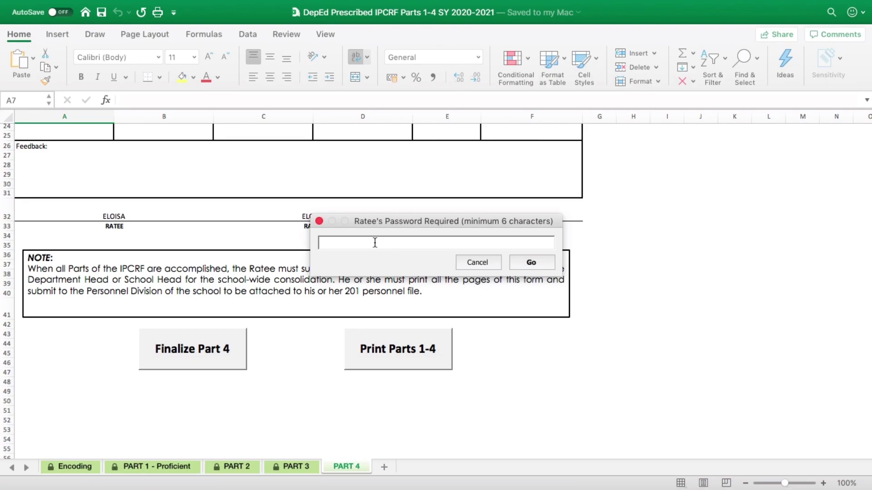
{"action": "type", "text": "abcdef"}
{"action": "left_click", "coordinate": [527, 262]}
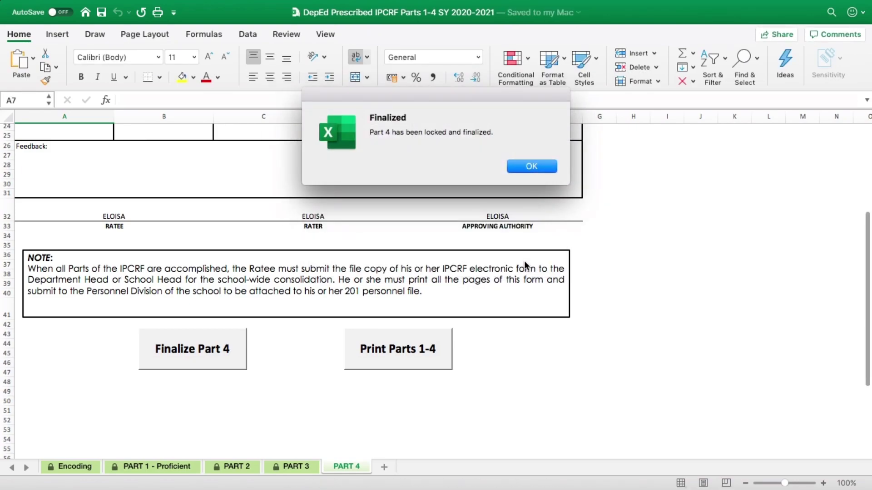
{"action": "left_click", "coordinate": [527, 167]}
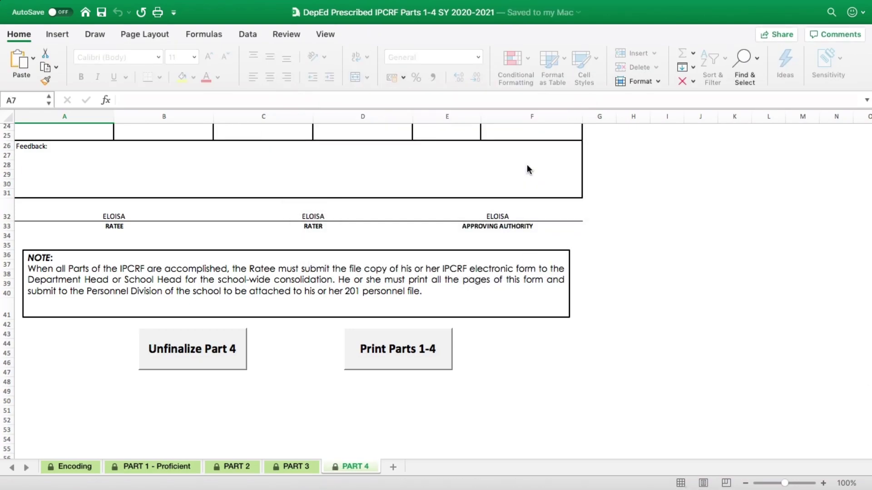